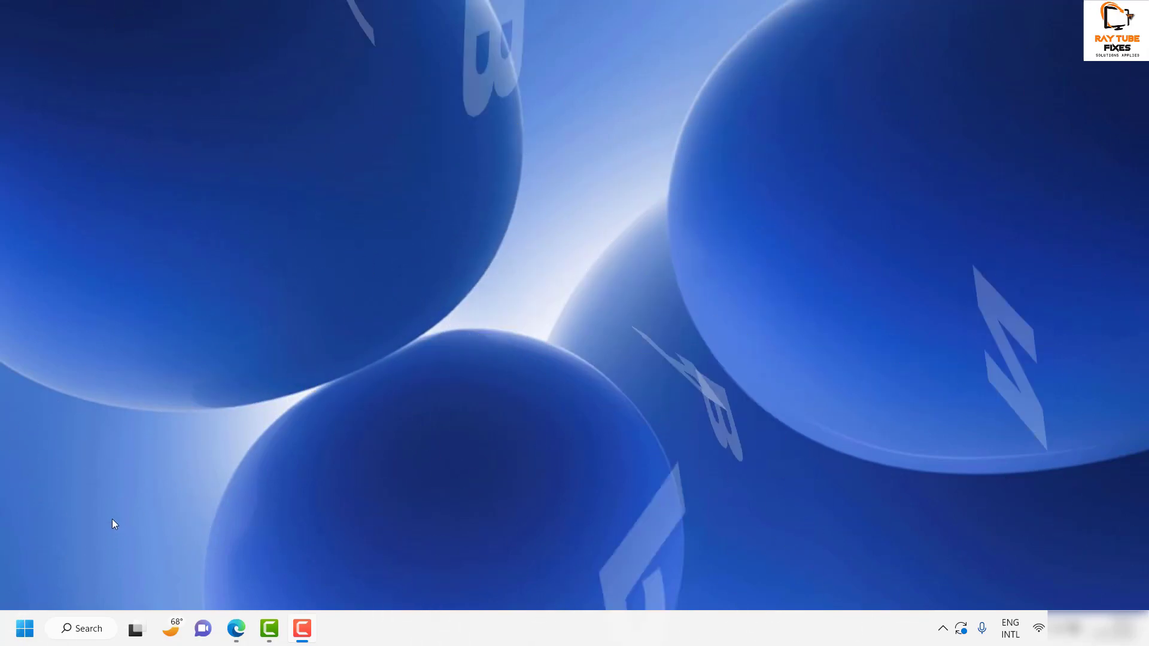
# - Launch Windows Settings from the Start button's Win+X shortcut menu
pyautogui.rightClick(28, 629)
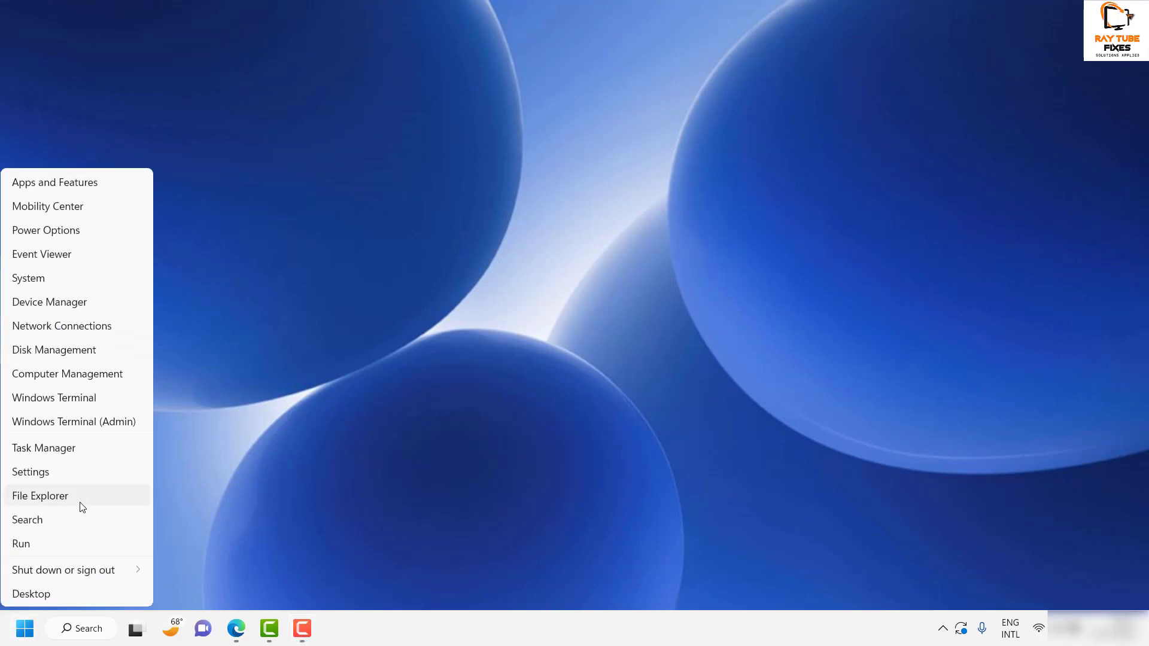
pyautogui.click(42, 472)
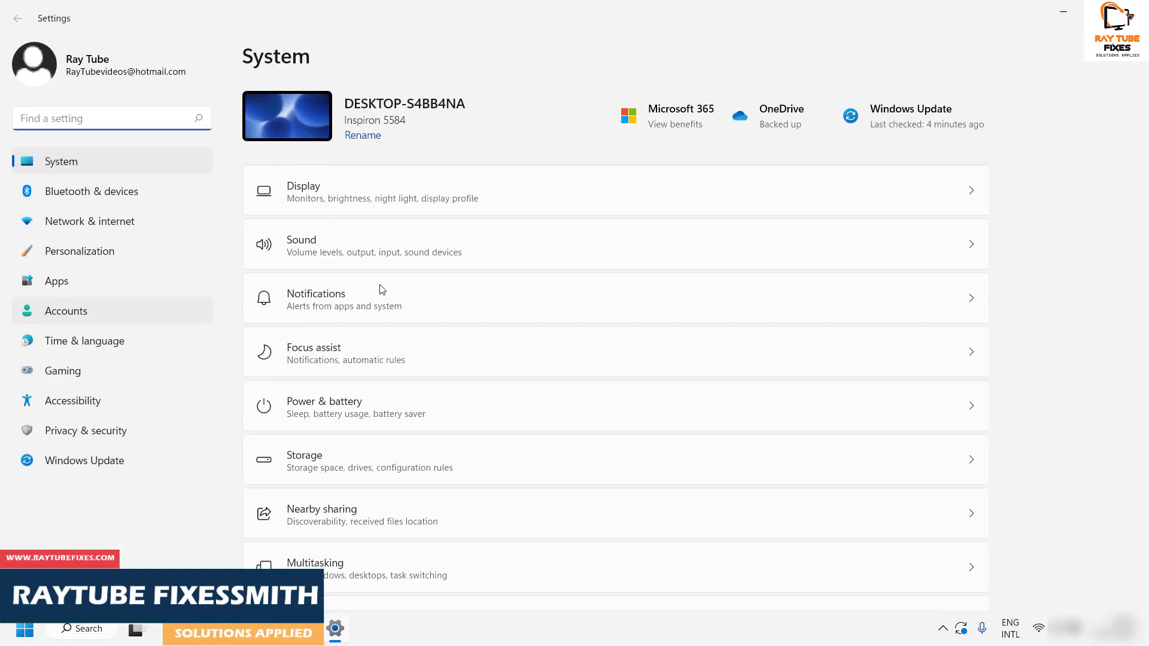
# - Go to the Notifications page under System settings
pyautogui.click(324, 304)
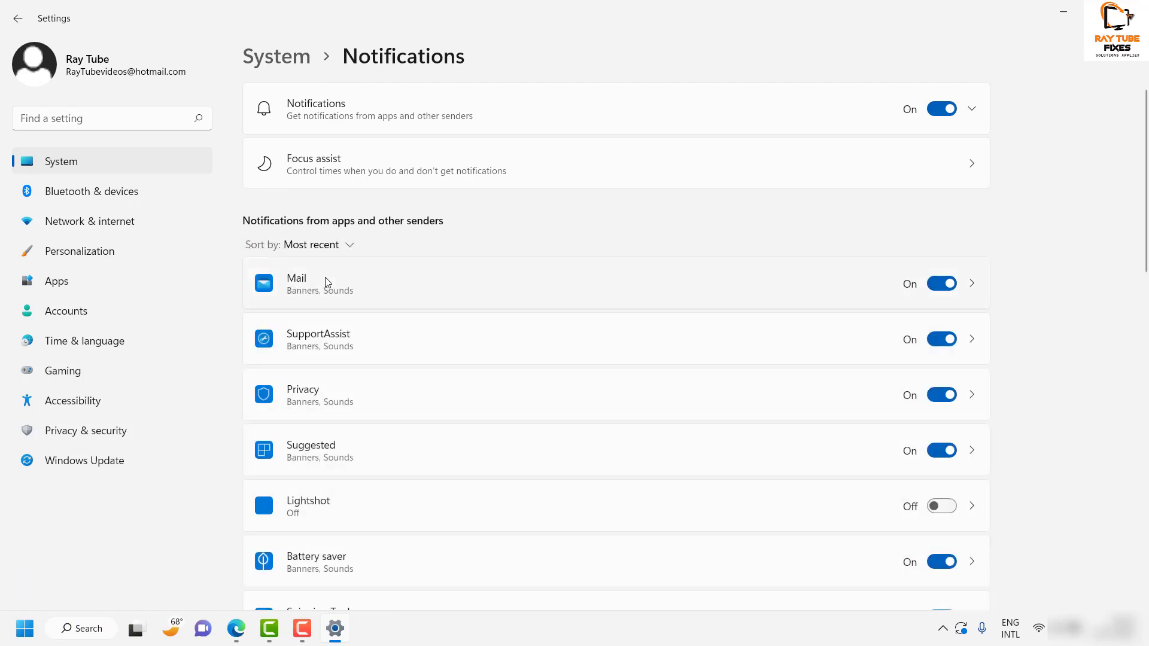
pyautogui.scroll(-1, 326, 282)
pyautogui.scroll(-5, 326, 282)
pyautogui.scroll(-5, 325, 282)
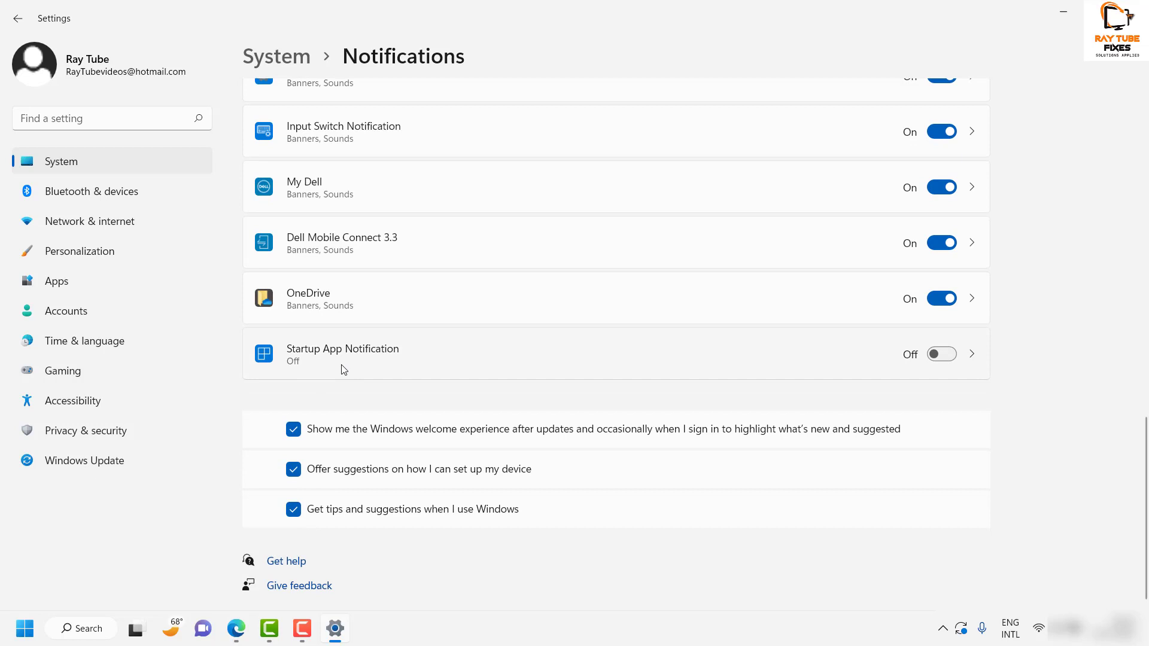
# - Switch the Startup App Notification toggle to On
pyautogui.click(948, 361)
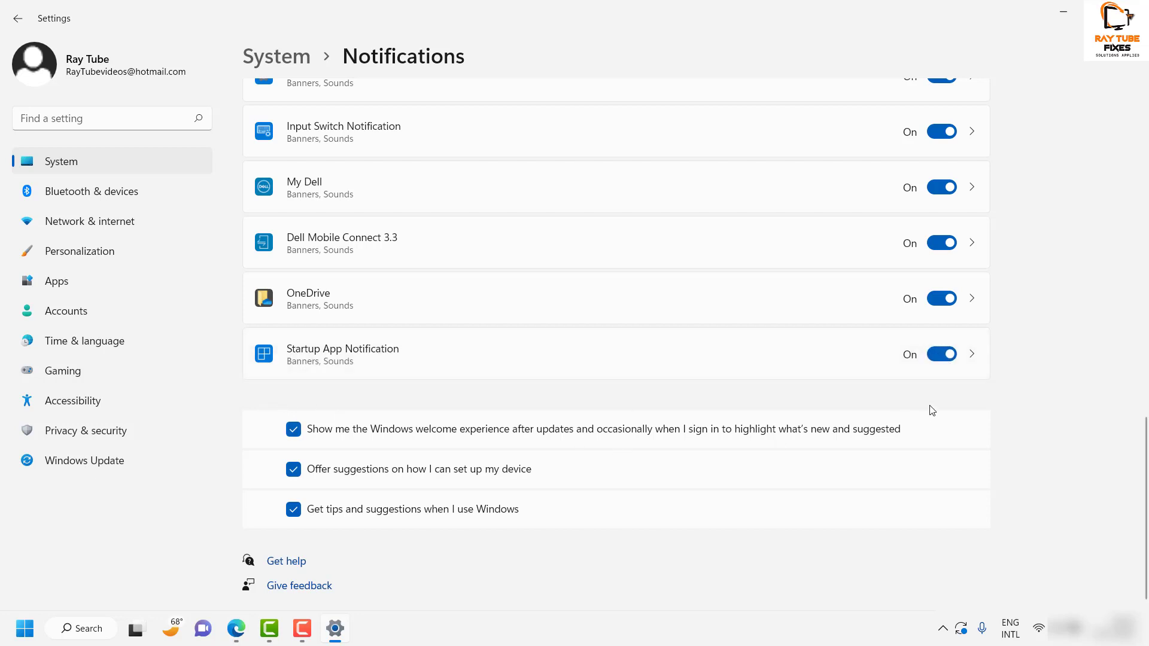
# - Open Startup App Notification's detail page and enable Show notification banners
pyautogui.click(974, 356)
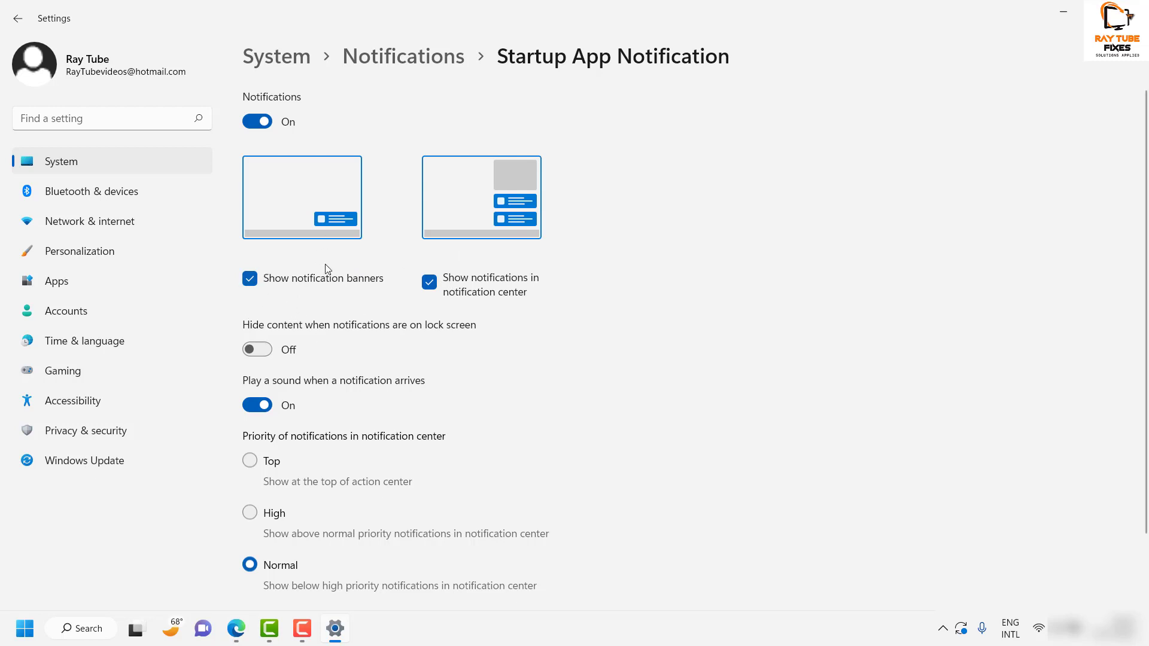
pyautogui.click(249, 281)
pyautogui.scroll(-2, 380, 398)
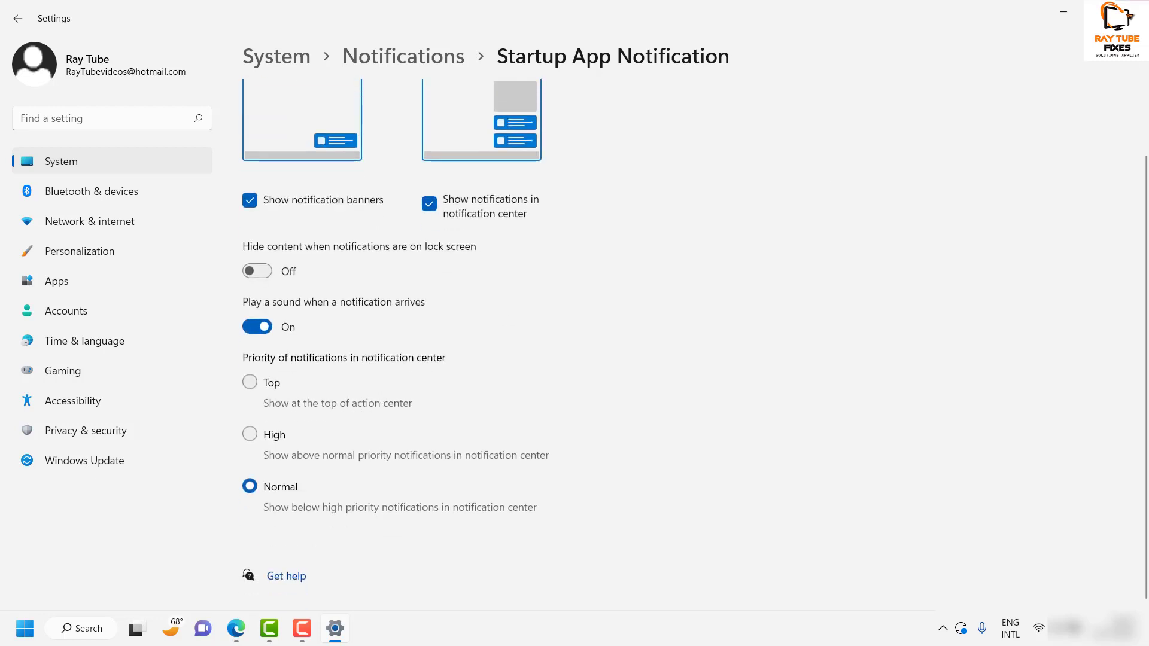
pyautogui.scroll(2, 512, 316)
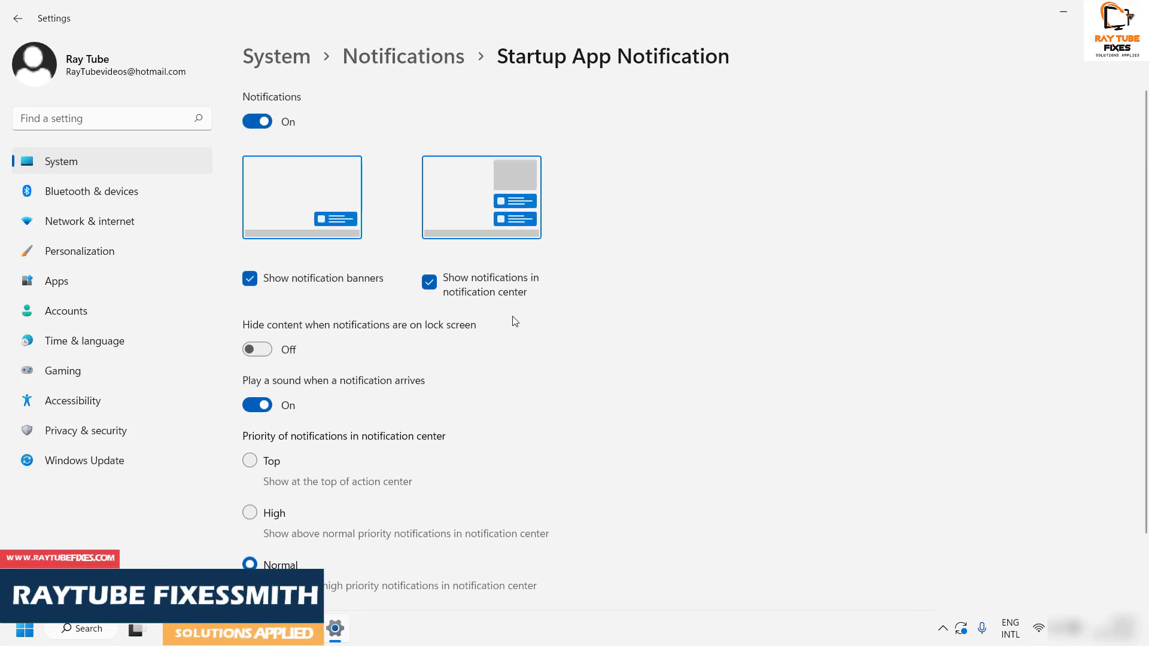
# - Close the Windows Settings window
pyautogui.click(1127, 12)
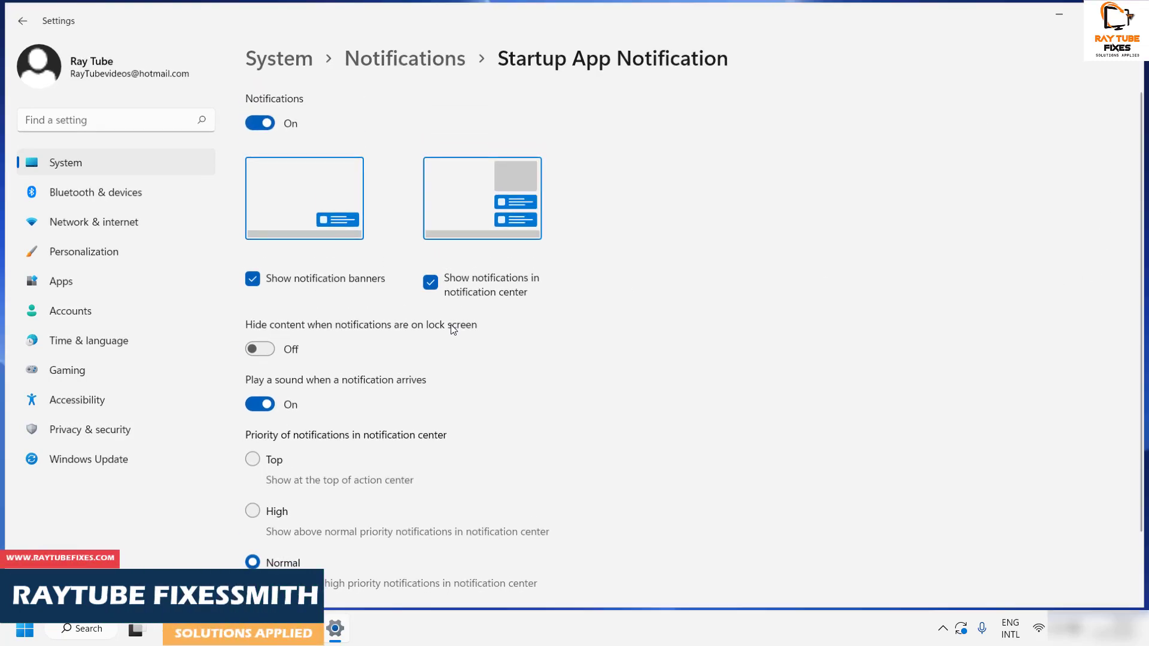